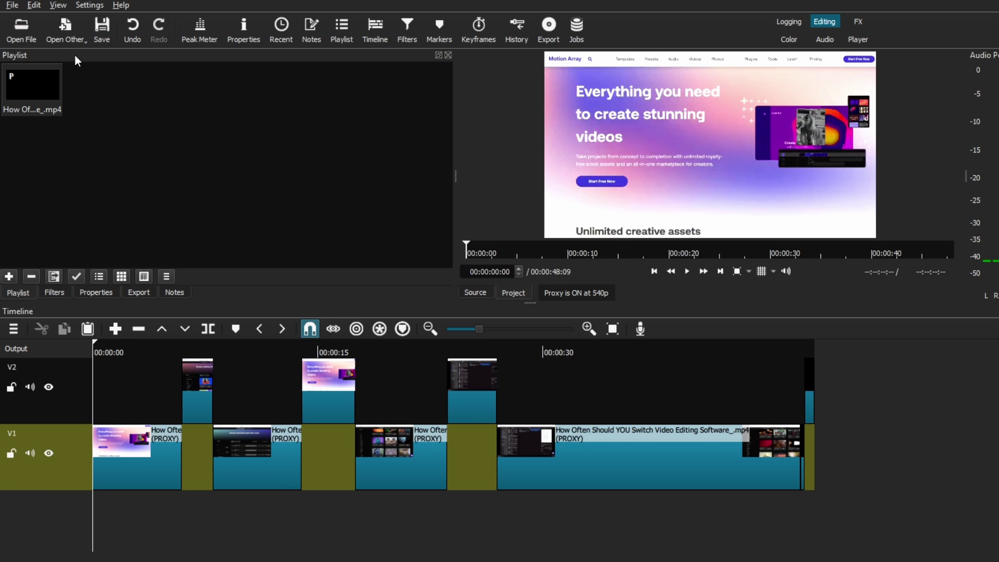
Step: Open Microphone (2- Shure MV7) as a live Audio/Video Device source in the player
left_click(66, 24)
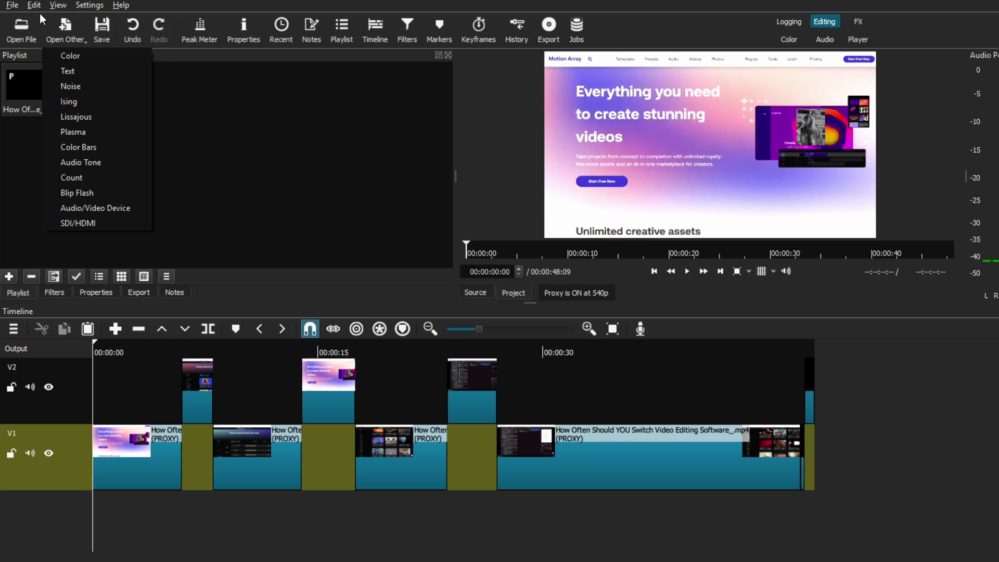
left_click(12, 5)
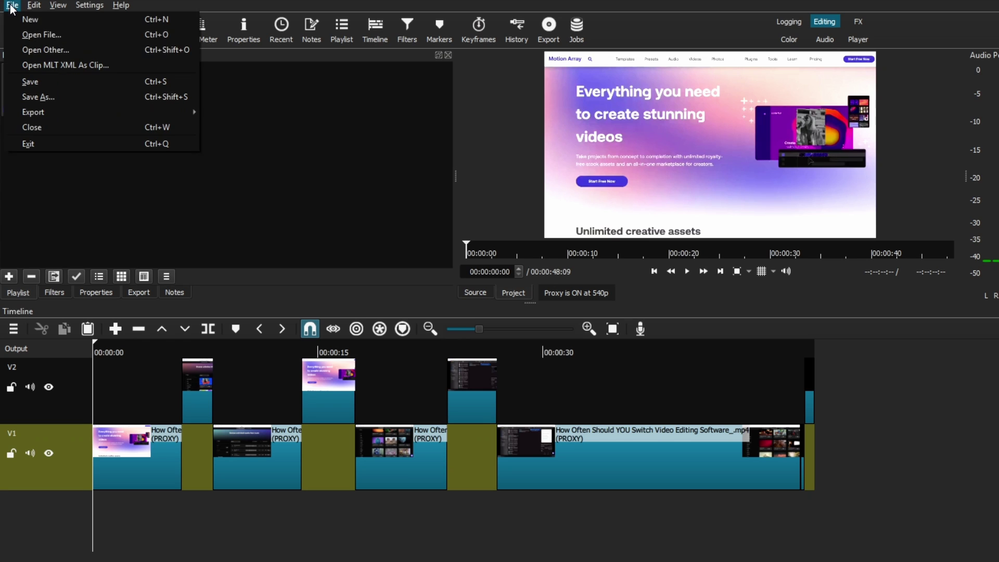
left_click(39, 50)
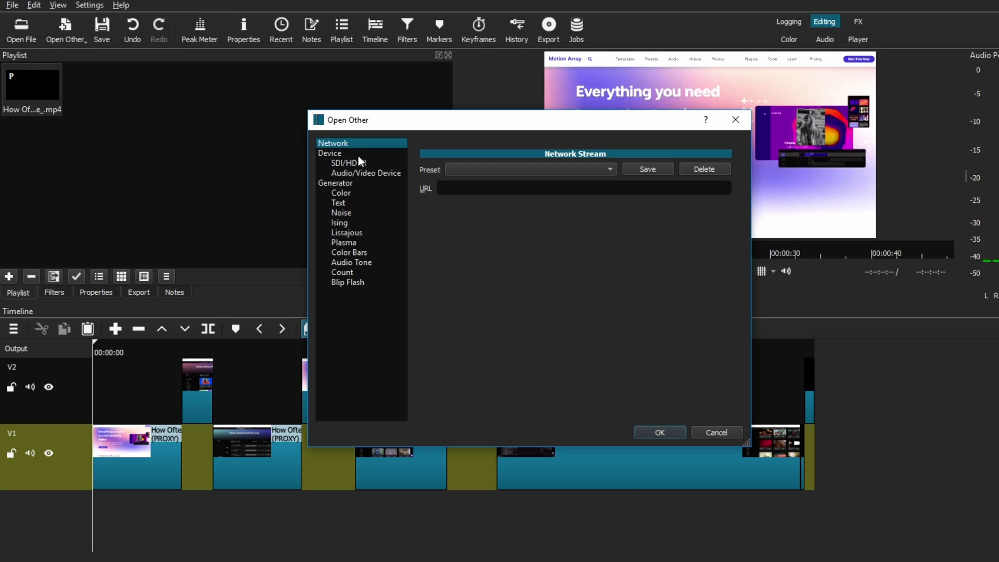
left_click(373, 172)
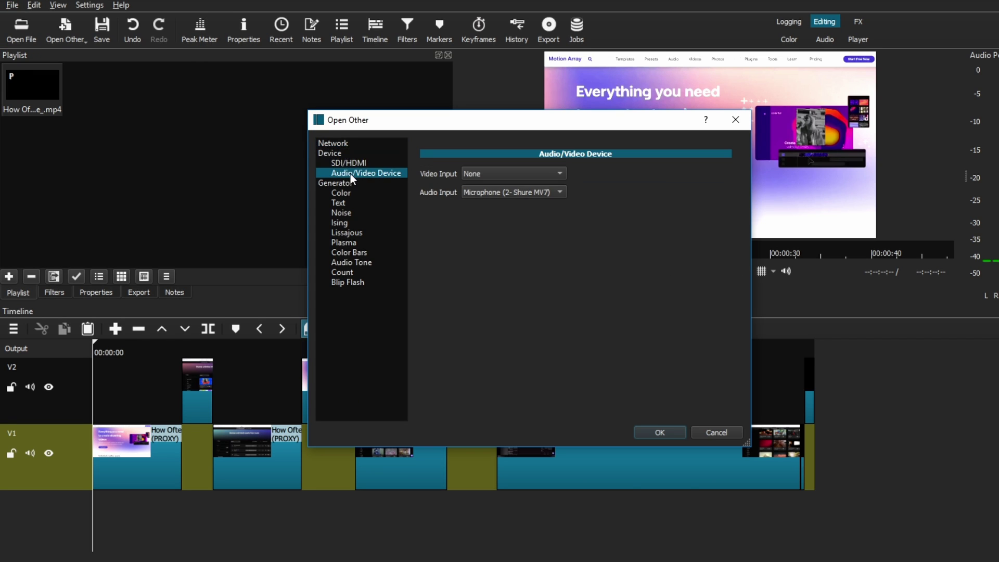
left_click(504, 191)
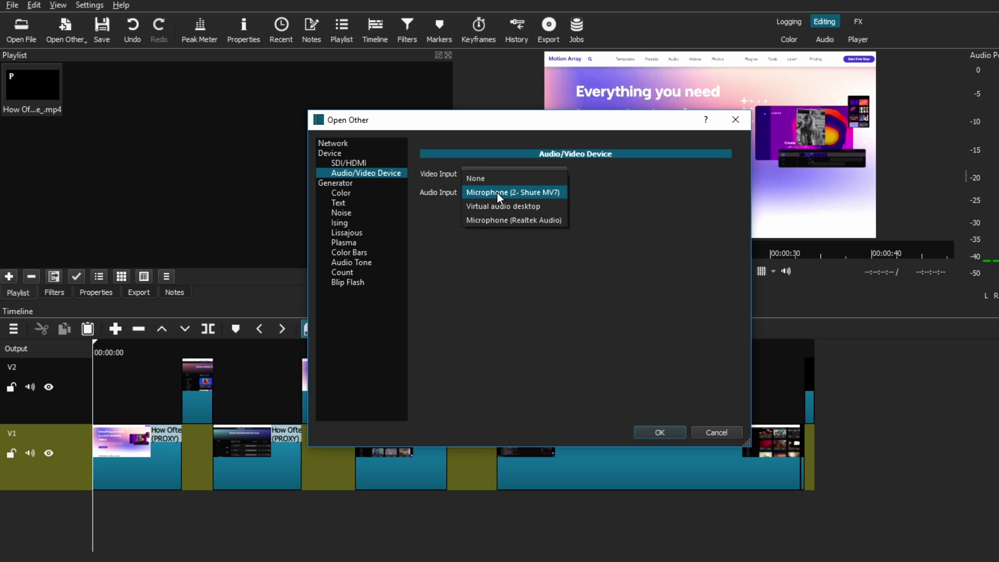
left_click(498, 193)
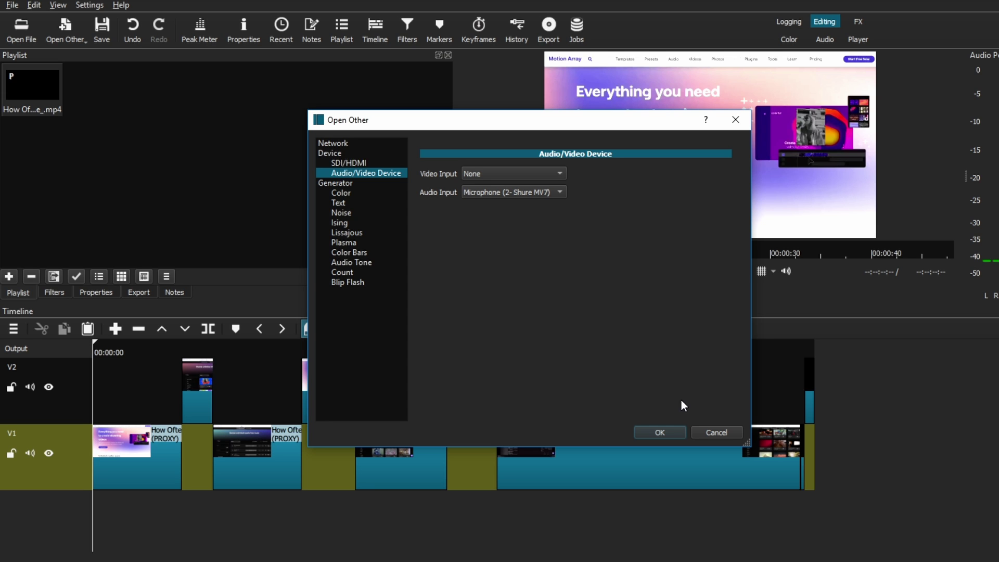
left_click(676, 432)
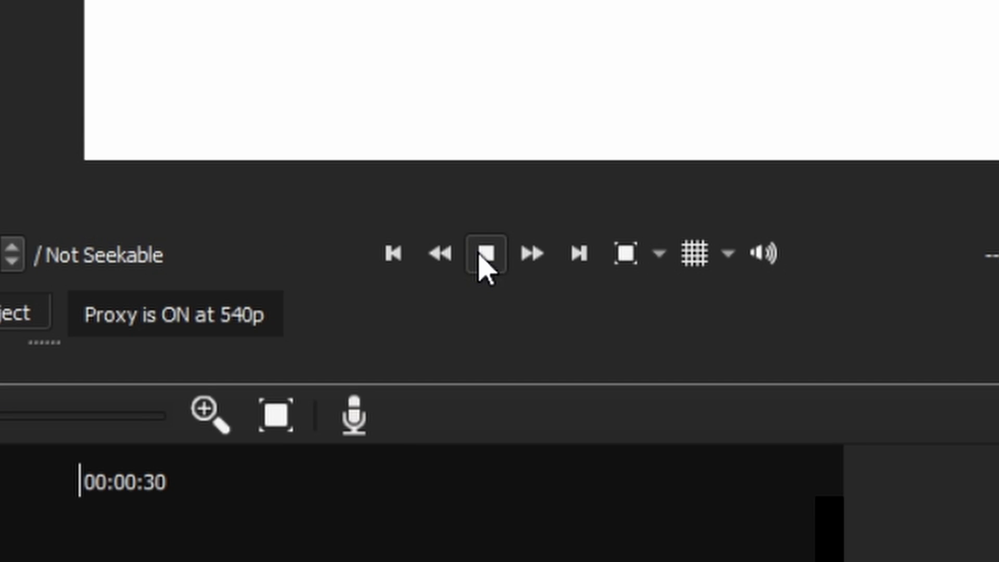
Step: Stop the microphone feed, reload the first V1 clip, and show the Peak Meter and Notes panels
left_click(686, 271)
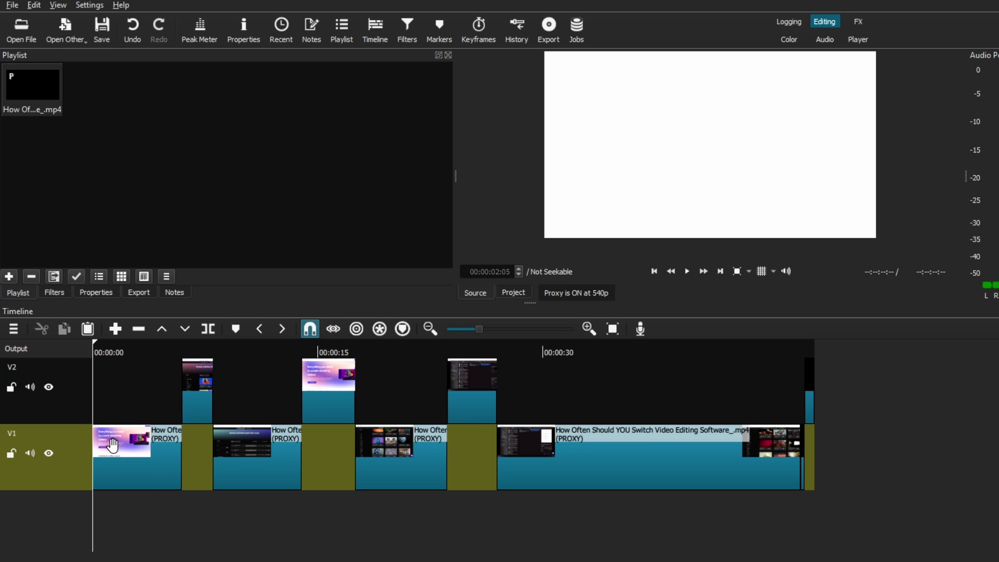
left_click(113, 445)
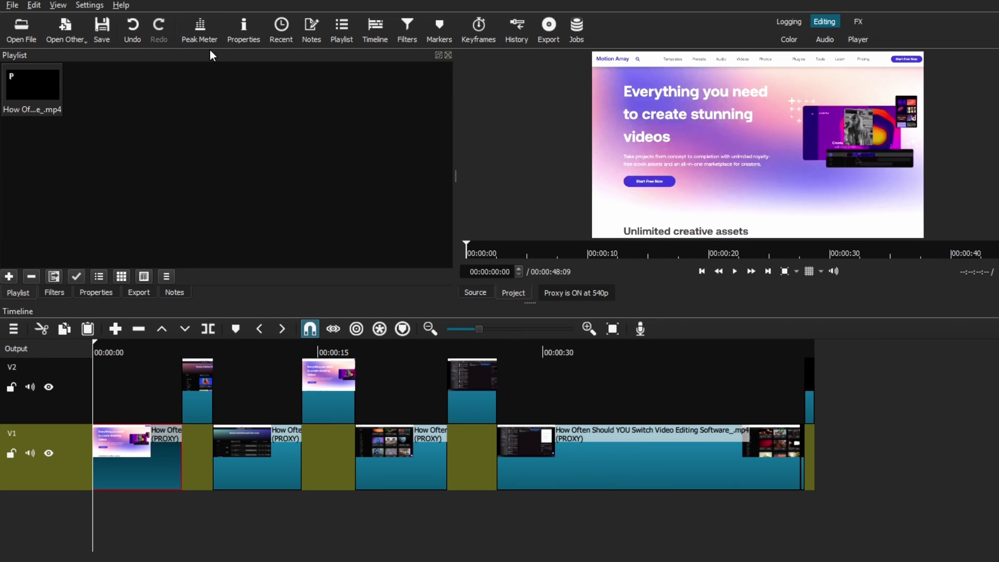
left_click(203, 32)
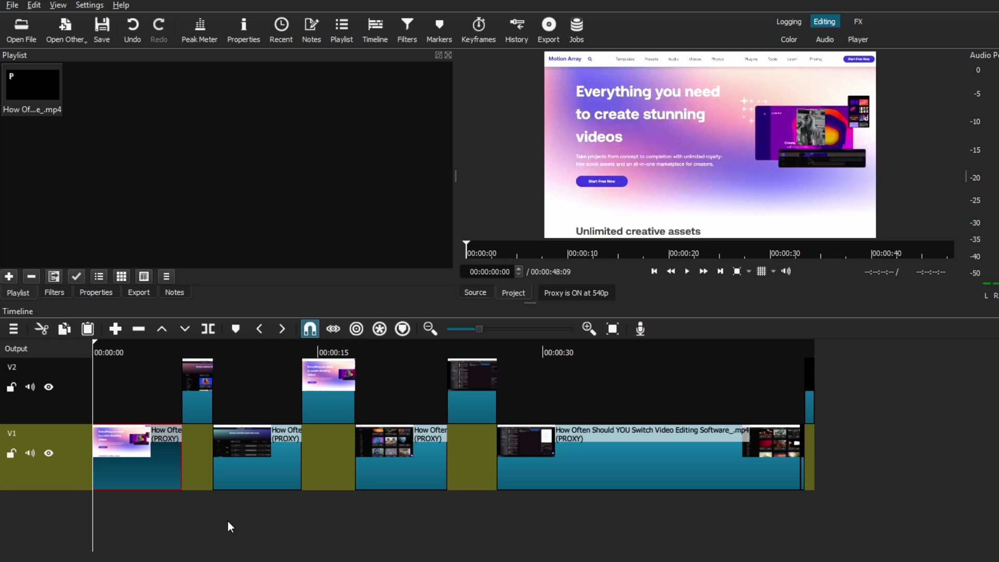
left_click(311, 30)
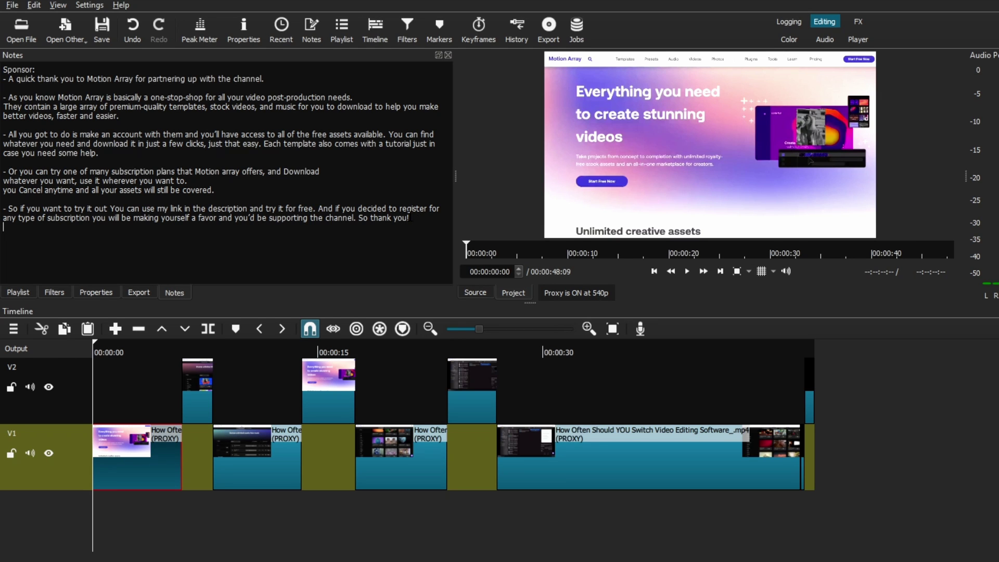
Step: Add a new audio track A1 via Track Operations and make it the target track
key("BackSpace")
left_click(12, 328)
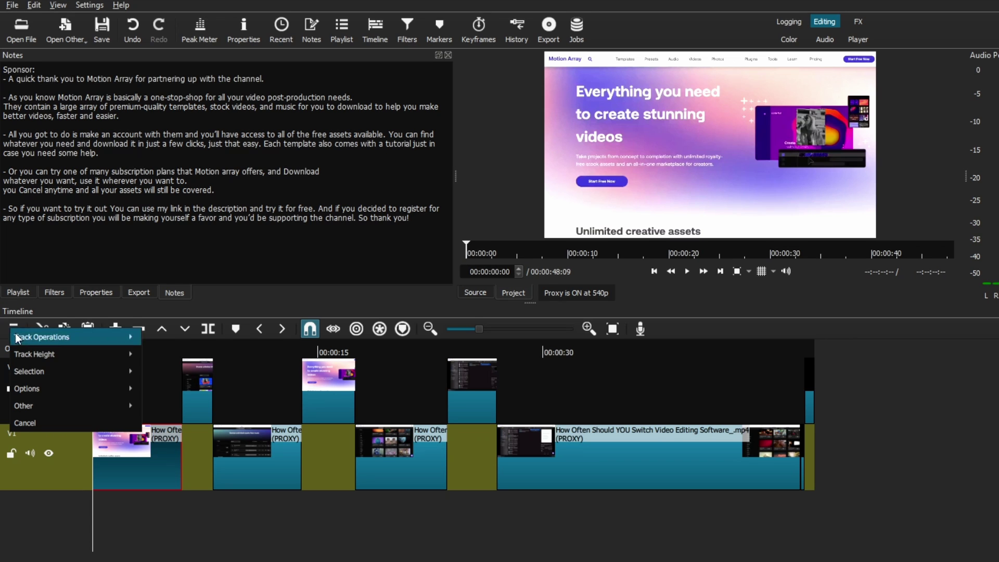
mouse_move(89, 337)
left_click(186, 337)
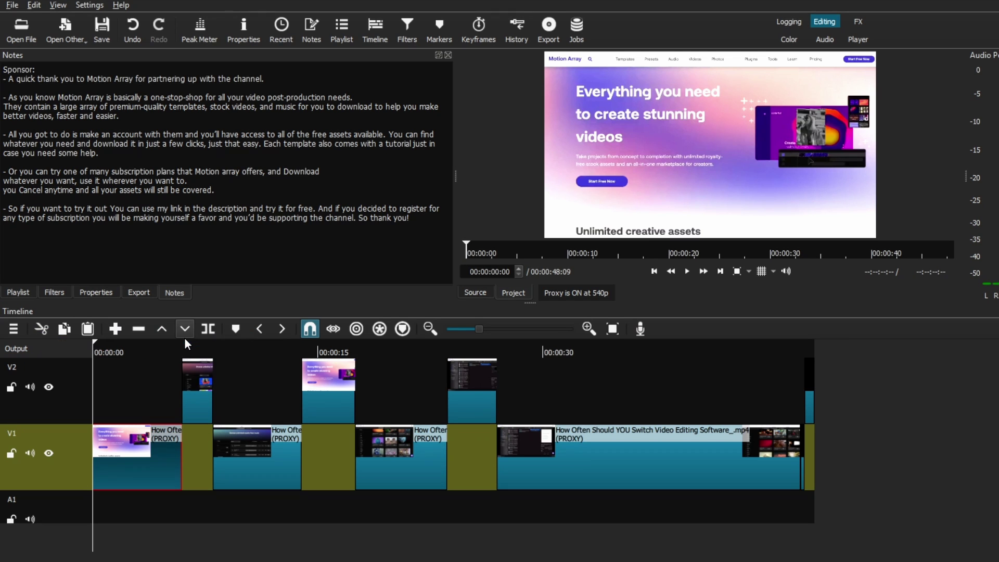
left_click(79, 515)
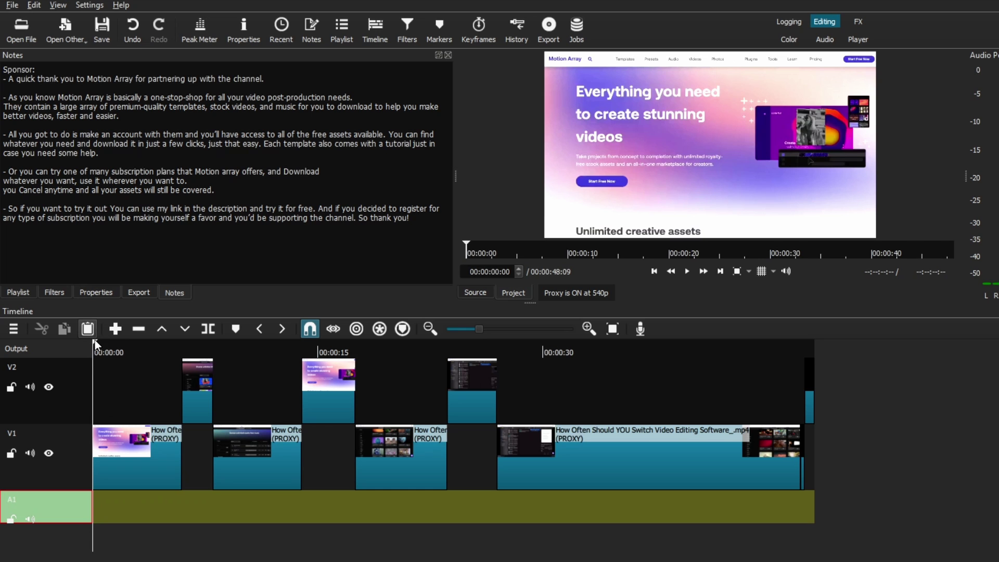
left_click_drag(151, 347, 244, 347)
left_click(298, 348)
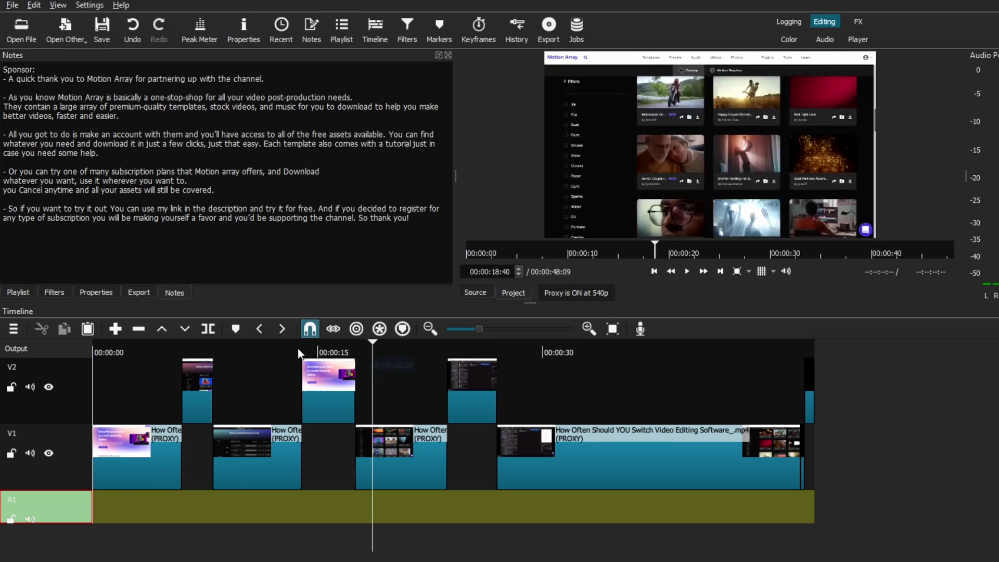
left_click(497, 351)
Step: Return the playhead to 00:00:00 and start recording a voiceover onto track A1
left_click_drag(114, 343, 71, 349)
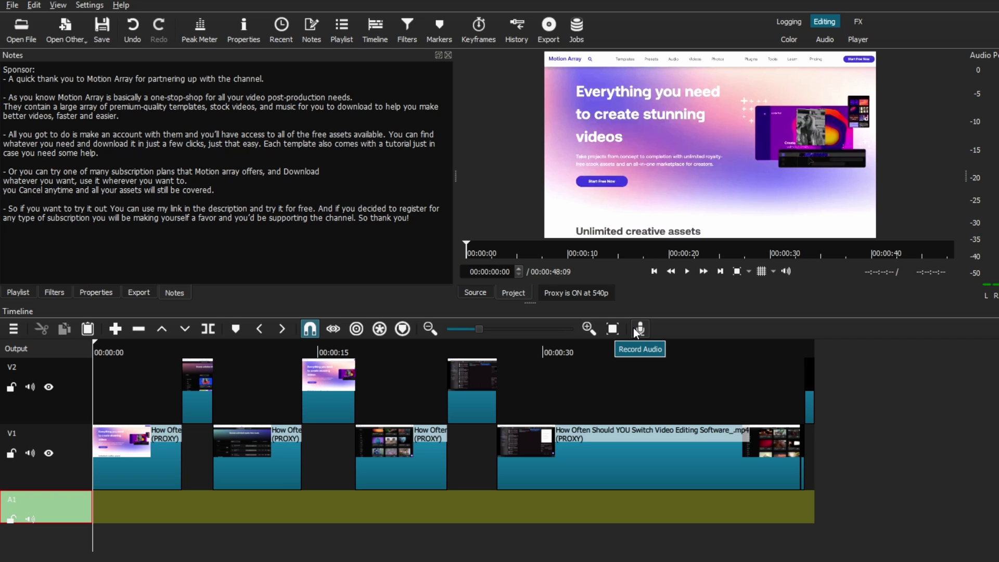
left_click(638, 329)
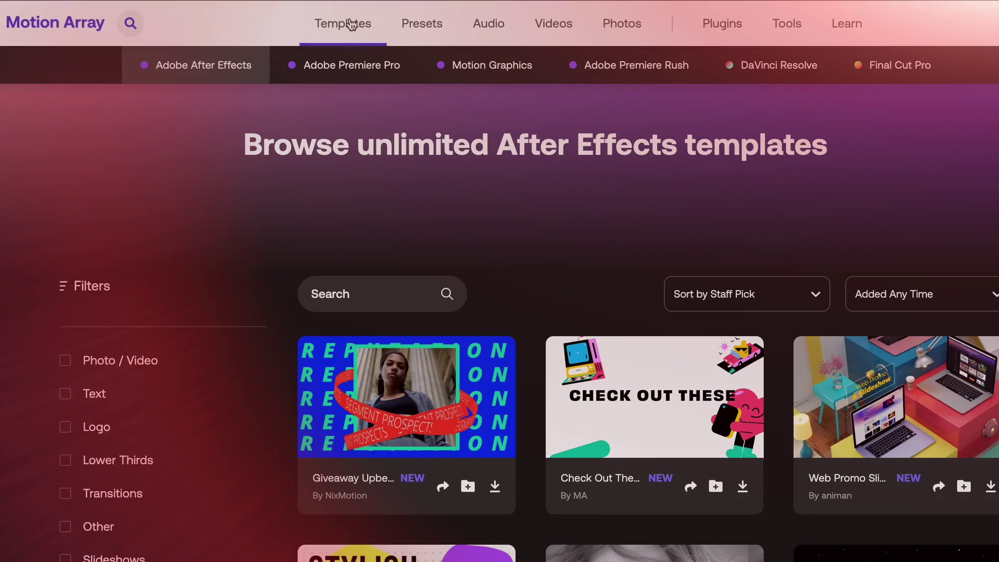
Step: Browse Motion Array's After Effects presets and royalty-free audio sections
left_click(423, 27)
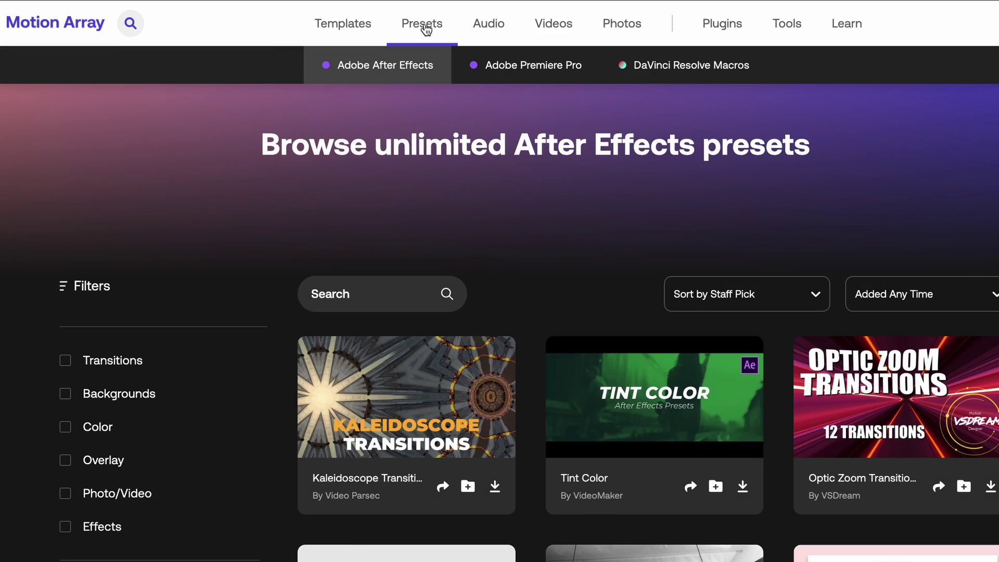
left_click(489, 26)
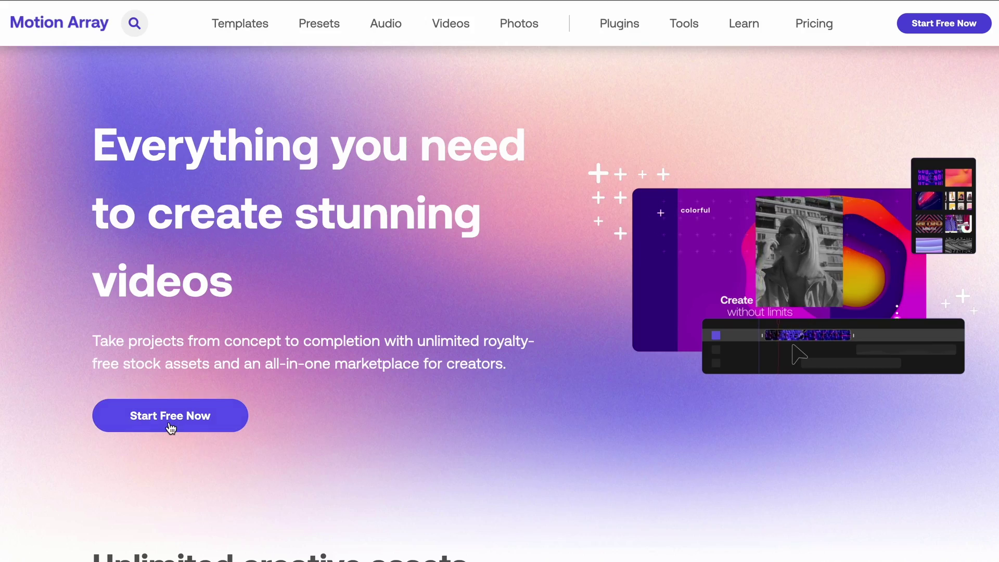
scroll(179, 428, "down", 5)
scroll(499, 302, "down", 20)
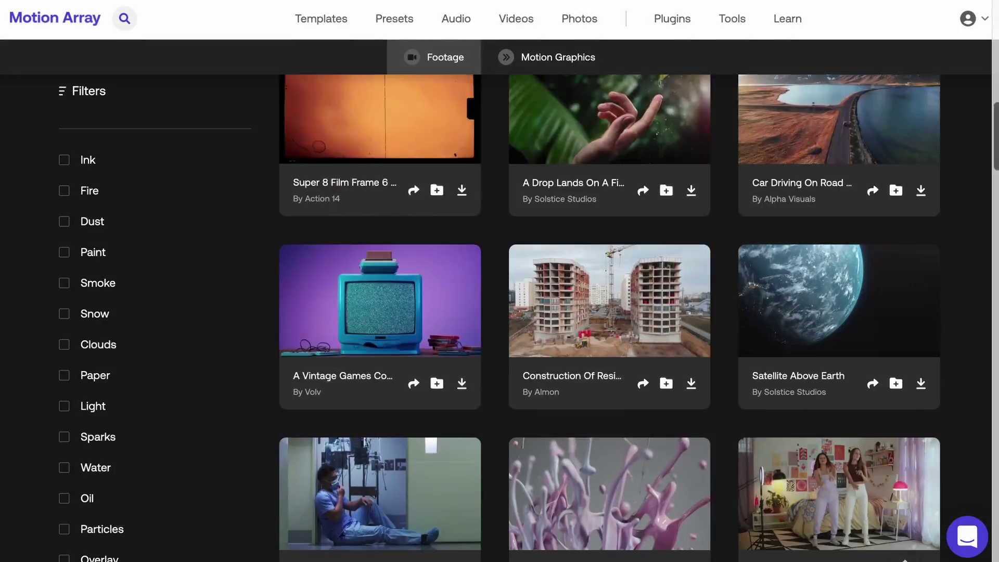
scroll(608, 312, "down", 13)
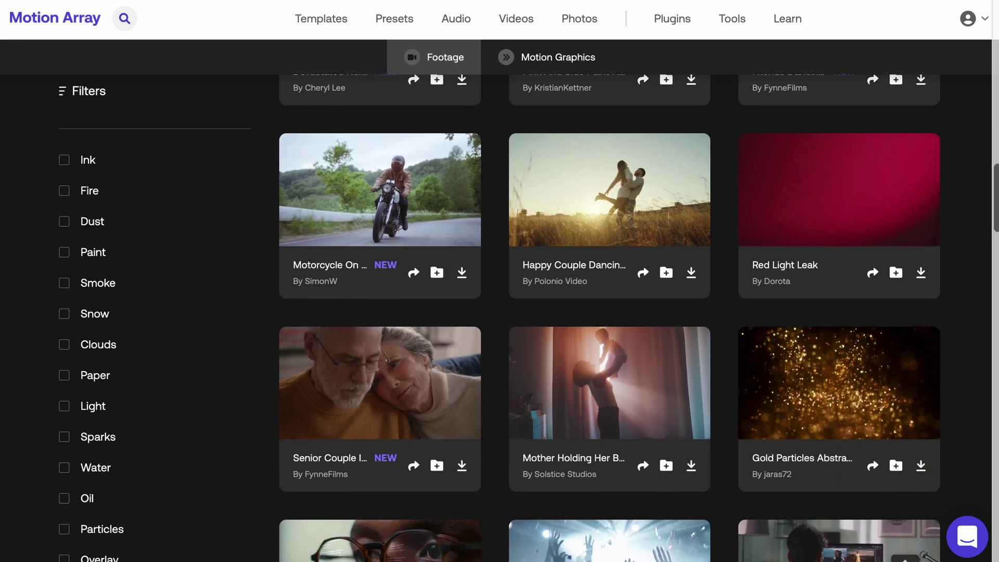
scroll(852, 217, "down", 3)
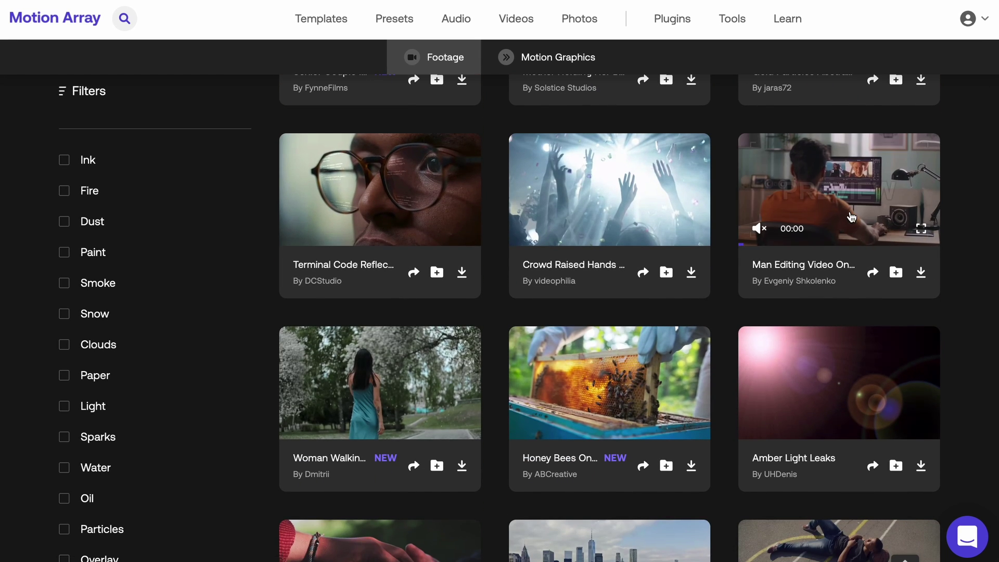
Step: Open the Man Editing Video On Computer clip page and start downloading the stock clip
left_click(851, 216)
scroll(714, 431, "down", 1)
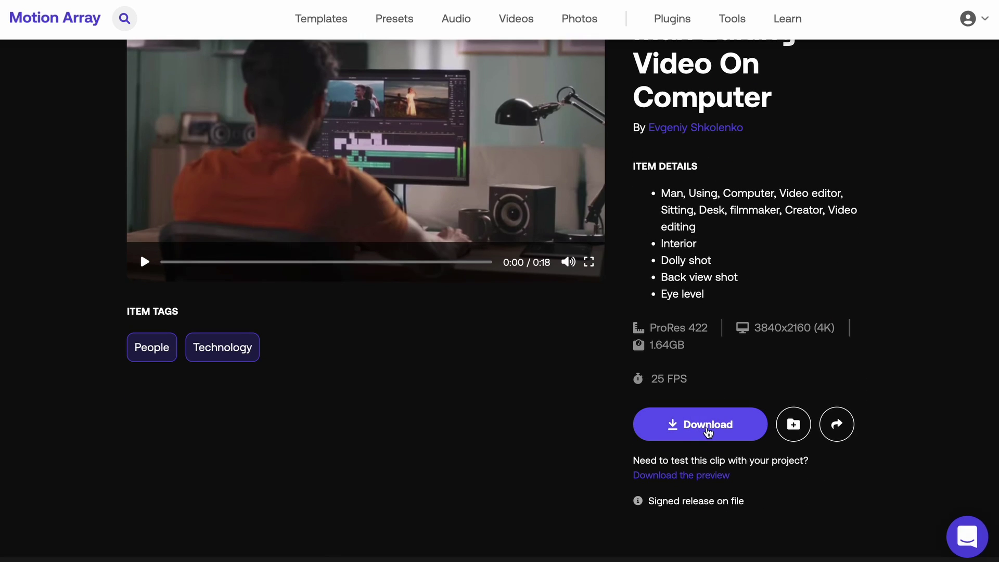
left_click(707, 431)
key("super+Tab")
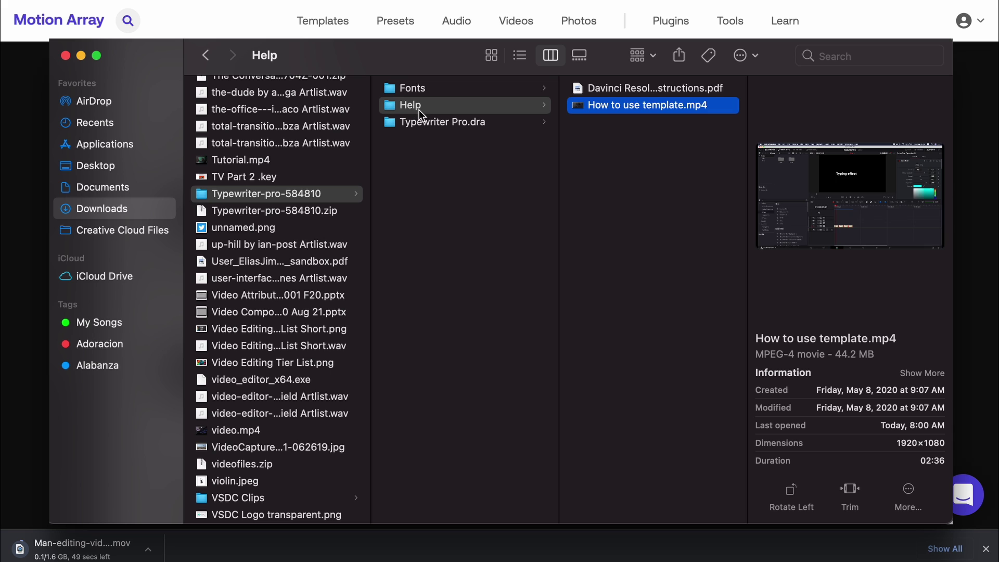
left_click(657, 90)
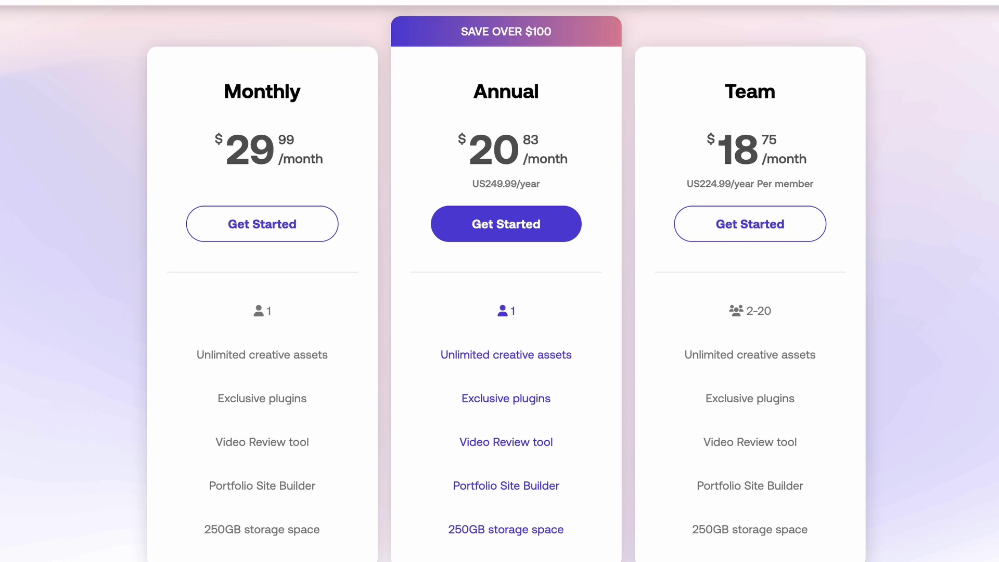
Step: Scroll down the Motion Array pricing page past the plans and feature overview
scroll(499, 281, "down", 15)
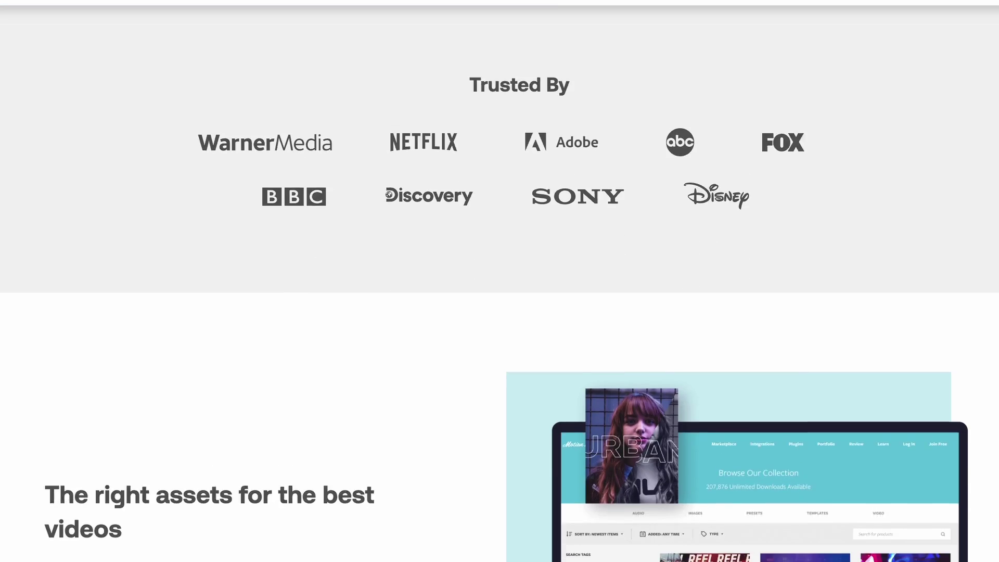
scroll(645, 556, "down", 15)
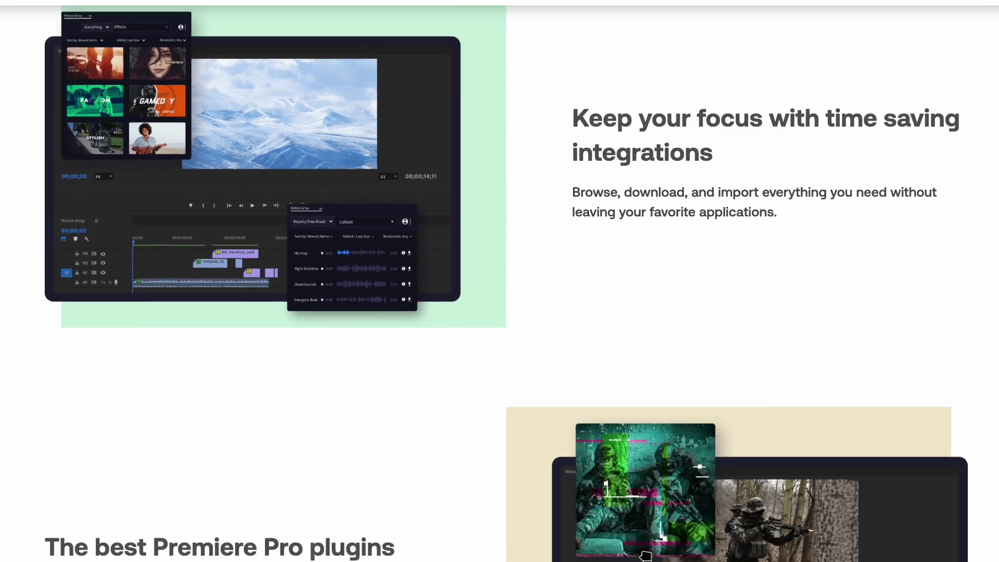
scroll(499, 280, "down", 8)
scroll(499, 281, "down", 8)
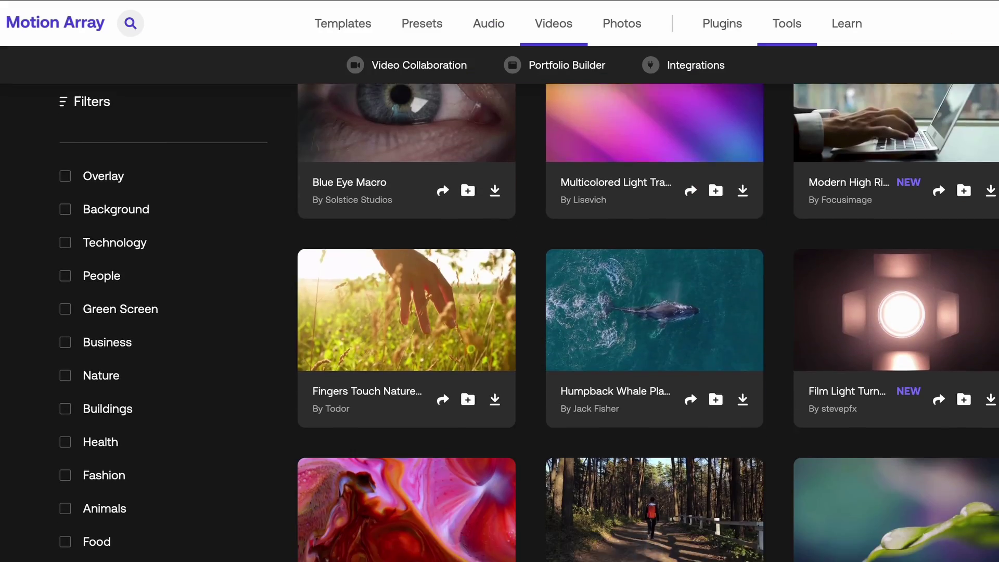
scroll(648, 322, "down", 15)
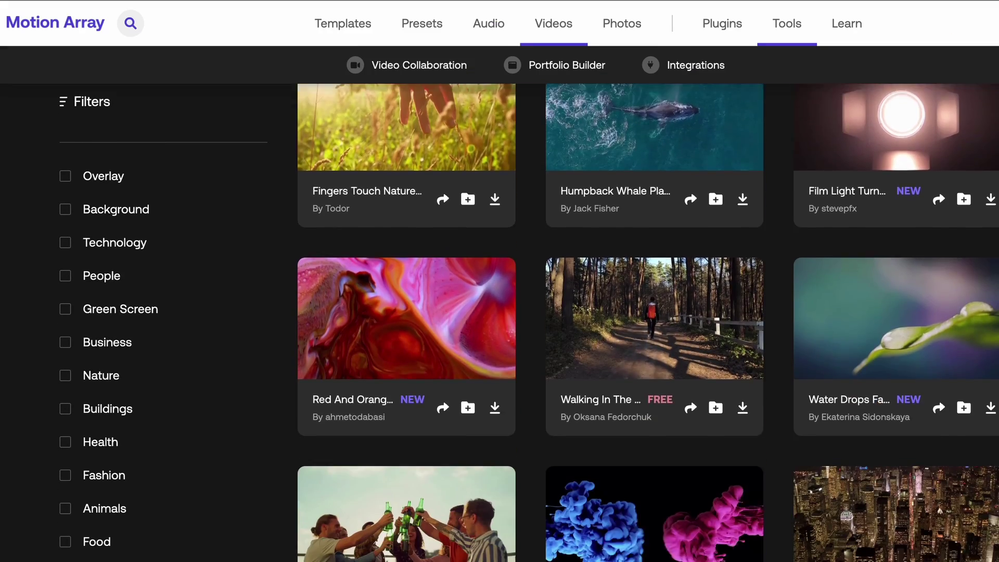
scroll(648, 322, "down", 15)
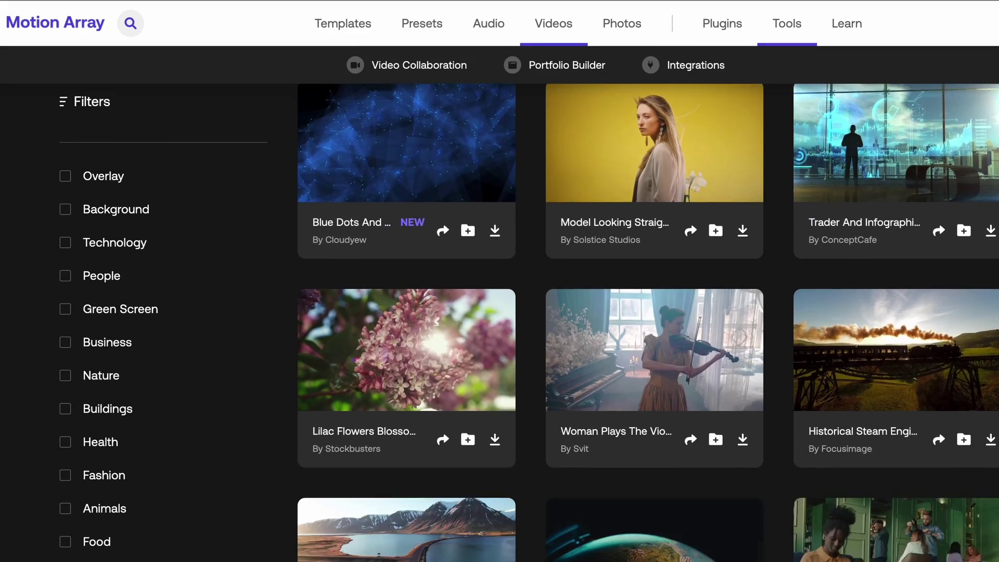
scroll(647, 323, "down", 15)
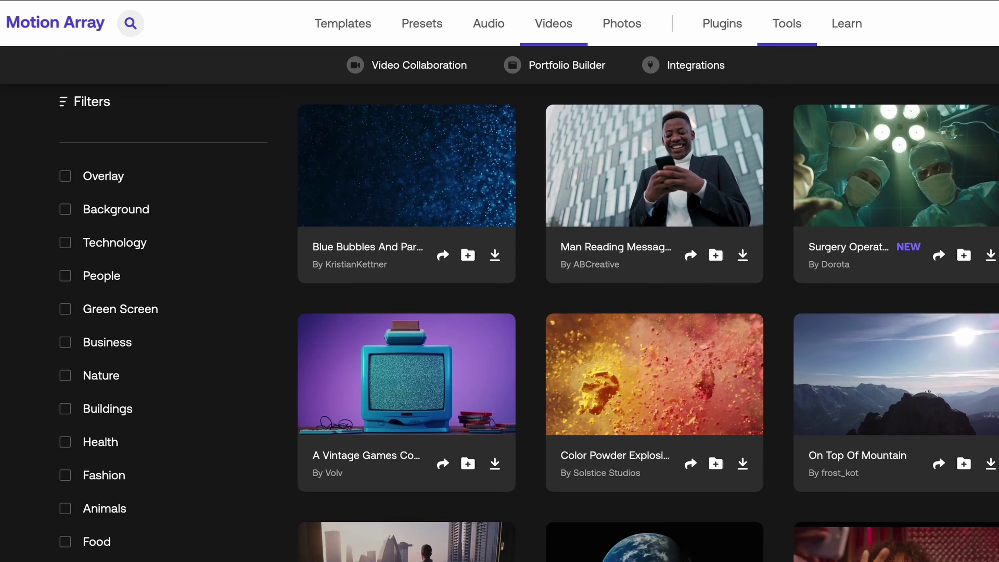
scroll(648, 322, "down", 8)
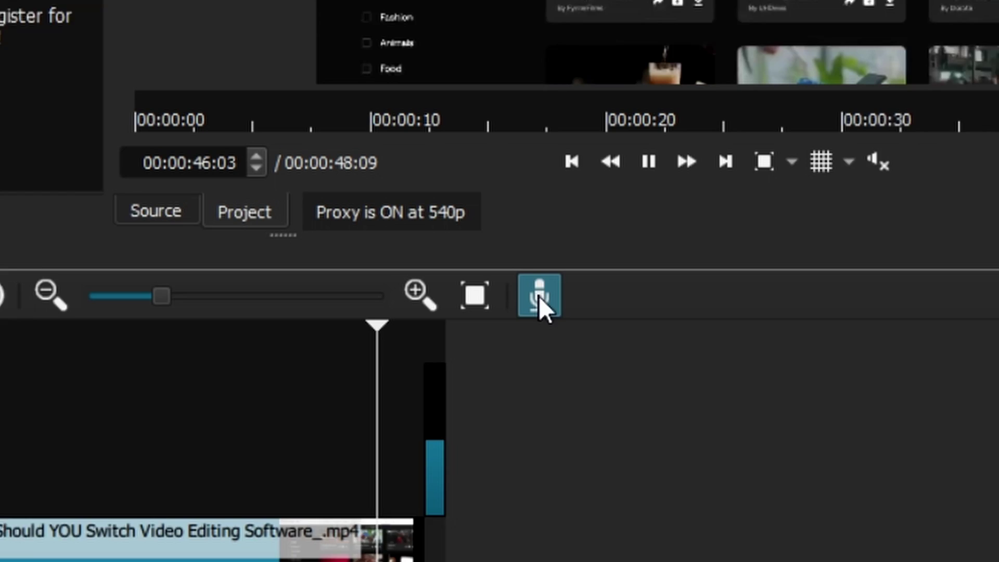
Step: Stop the voiceover recording and trim the end of the A1 clip shorter
left_click(539, 296)
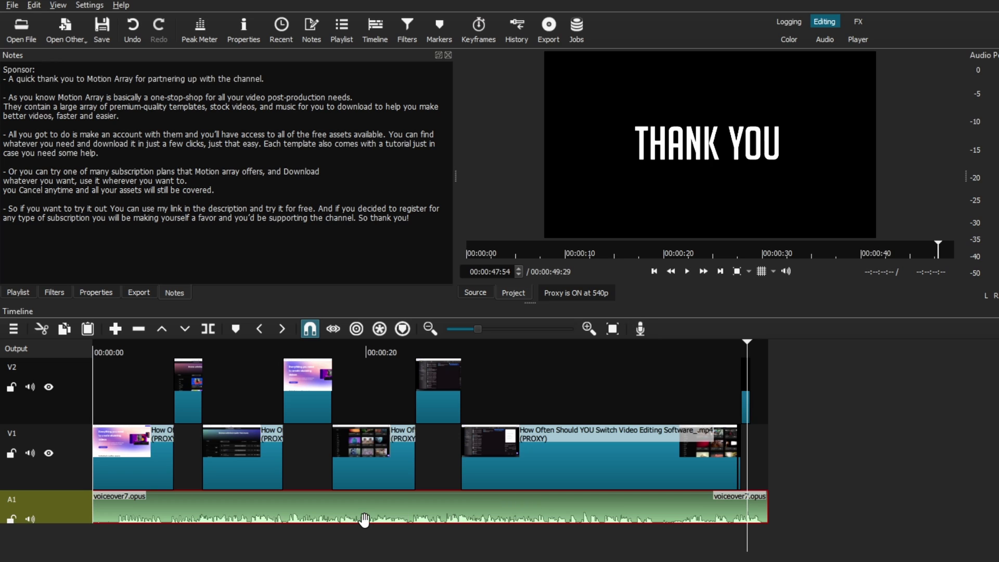
left_click(226, 344)
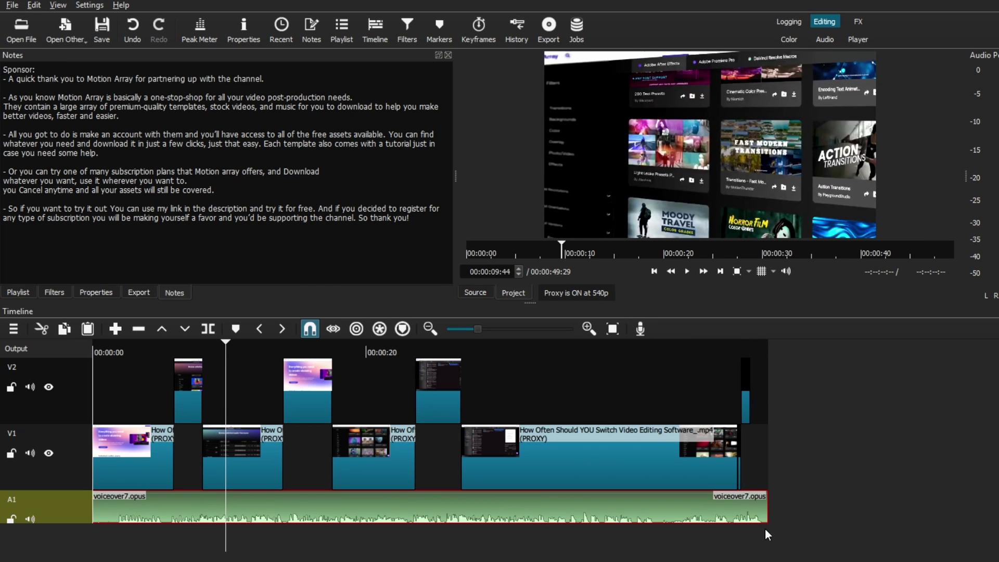
left_click_drag(766, 515, 749, 515)
Step: Split the voiceover at 00:00:01:21, delete the opening piece, and slide the clip to 0
left_click(112, 507)
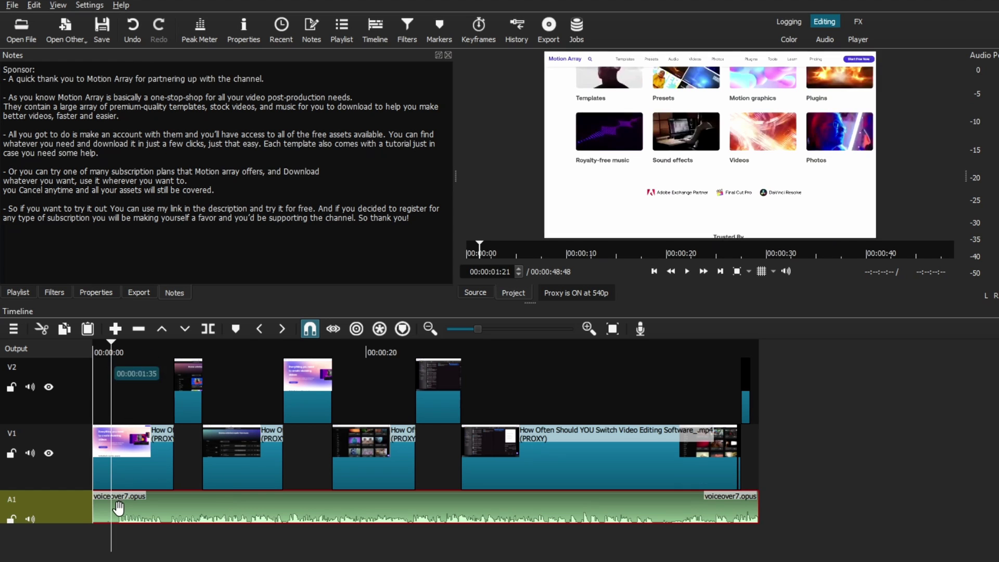
key("s")
left_click(101, 516)
key("z")
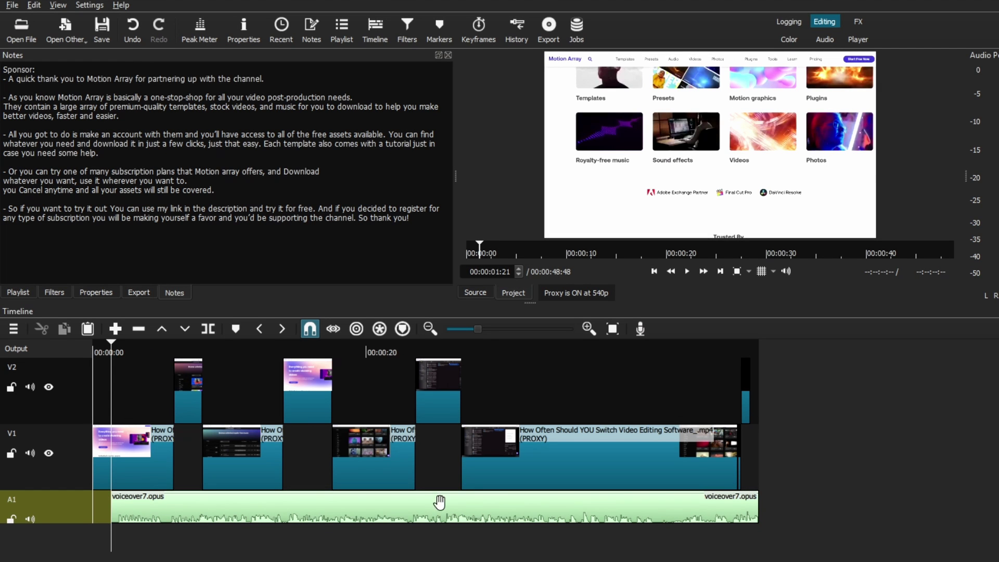
left_click_drag(439, 517, 416, 513)
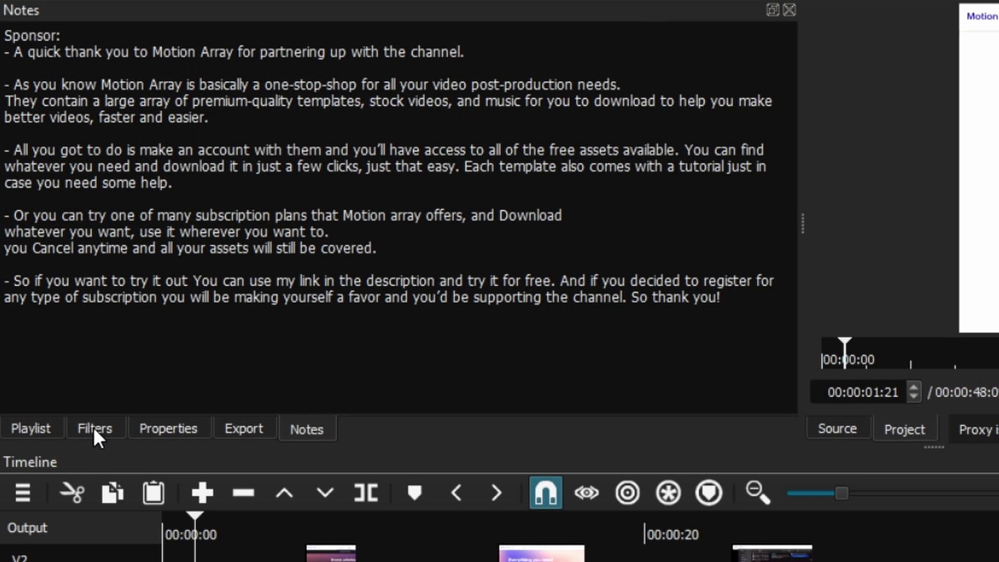
Step: Add a filter to voiceover7.opus and browse the Audio category's filter list
left_click(55, 292)
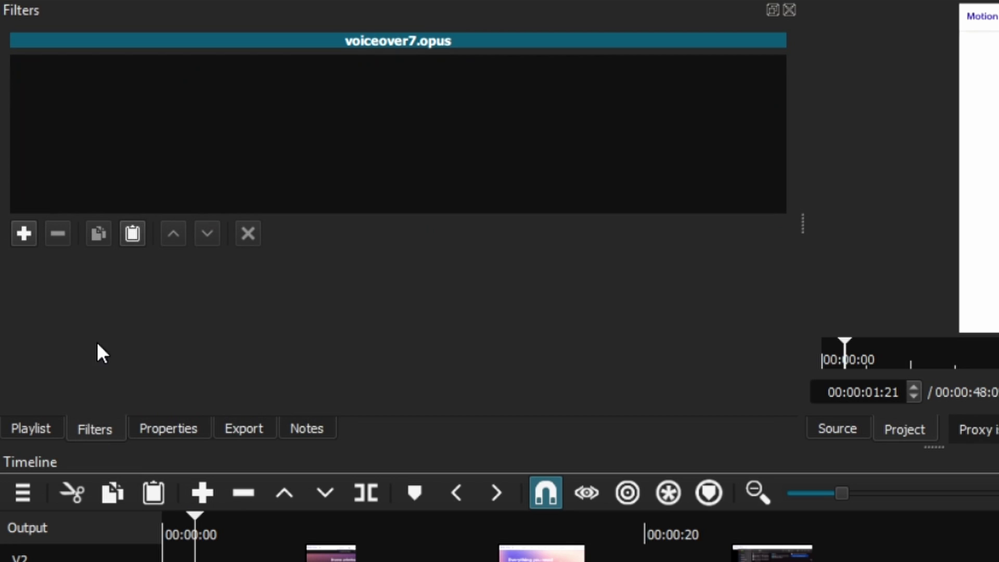
left_click(24, 235)
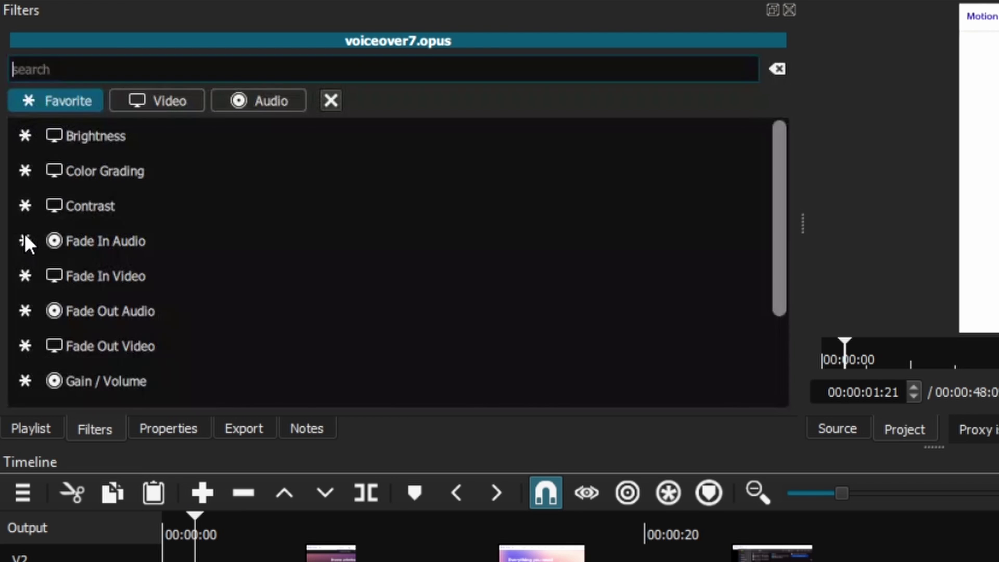
left_click(252, 99)
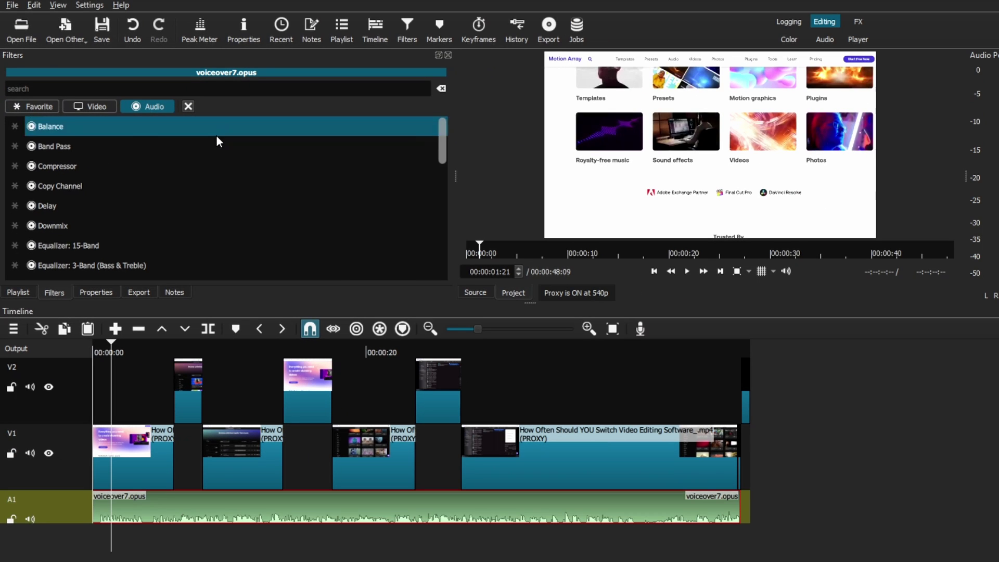
scroll(374, 158, "down", 1)
scroll(214, 138, "down", 6)
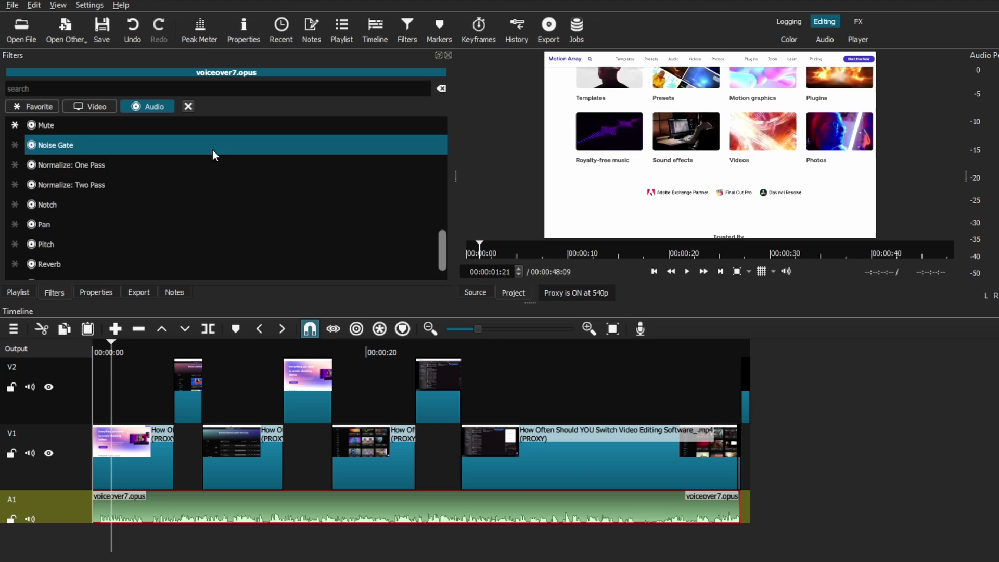
scroll(212, 151, "up", 5)
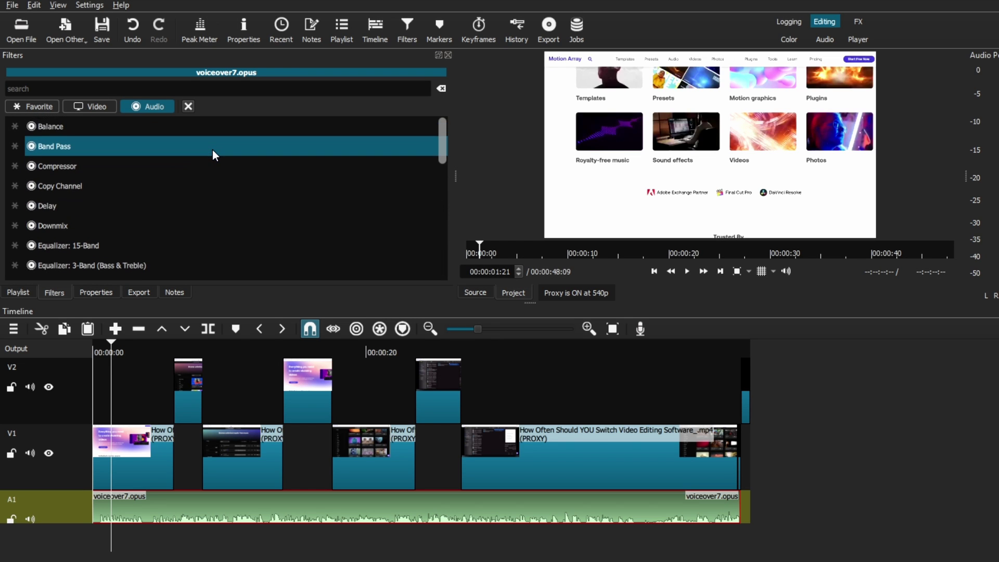
scroll(212, 150, "down", 8)
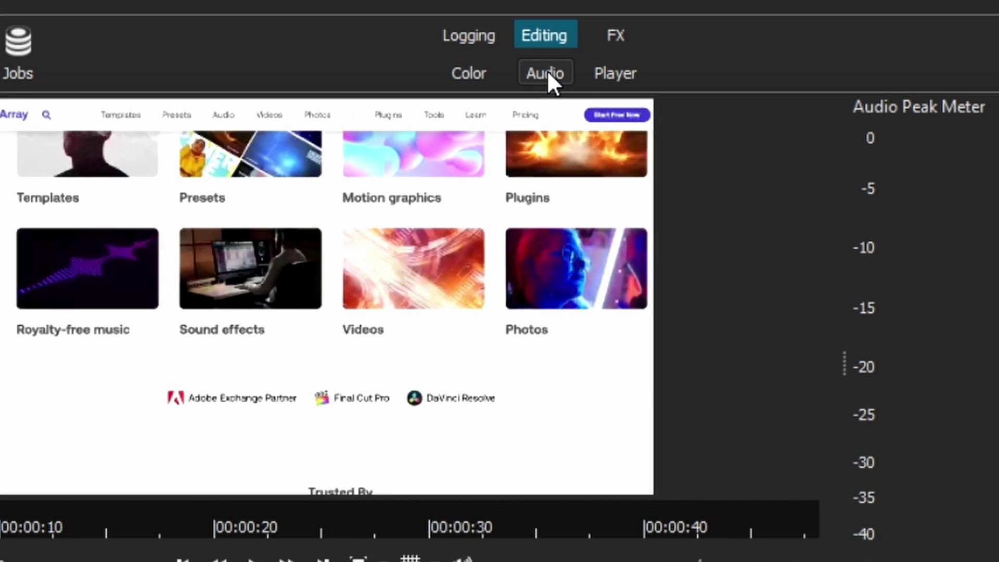
Step: Open the Export panel and select the MP3 audio preset from the stock presets
left_click(546, 73)
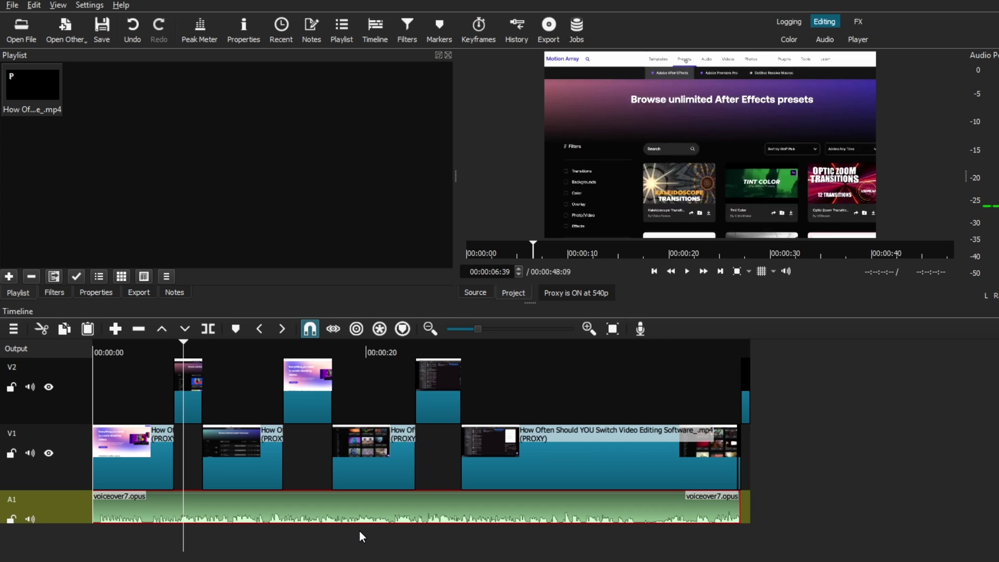
left_click(148, 289)
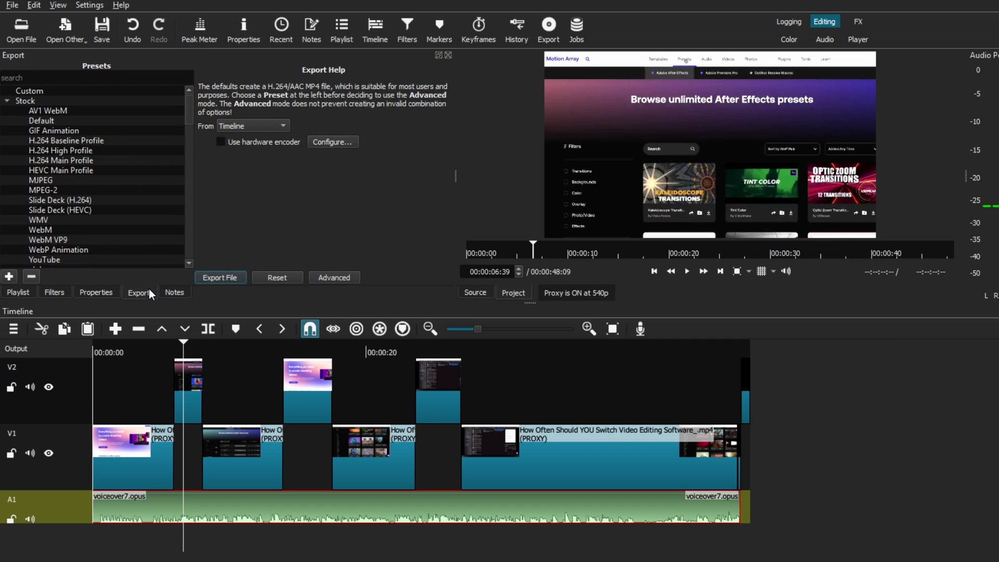
left_click(92, 141)
left_click(95, 150)
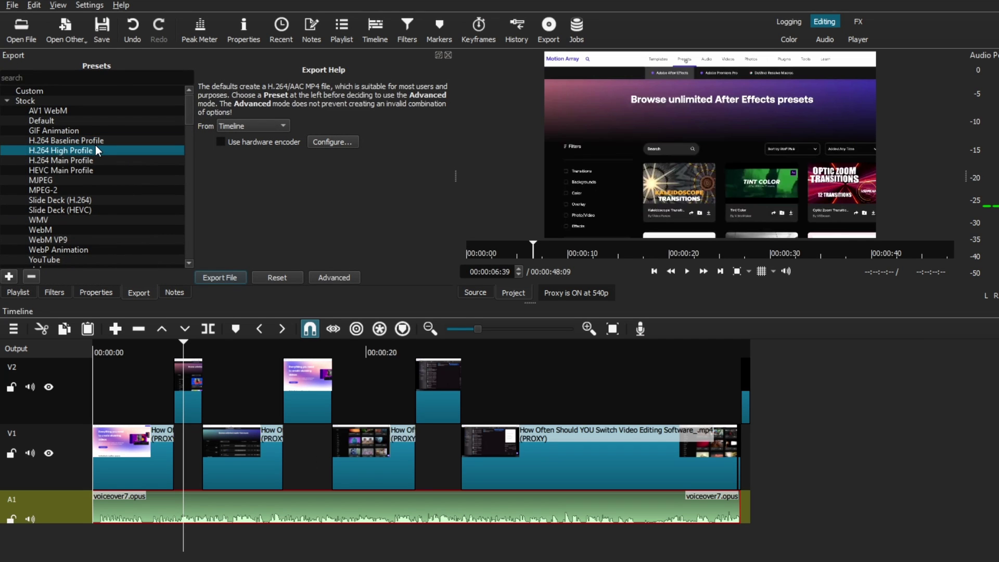
scroll(92, 151, "down", 6)
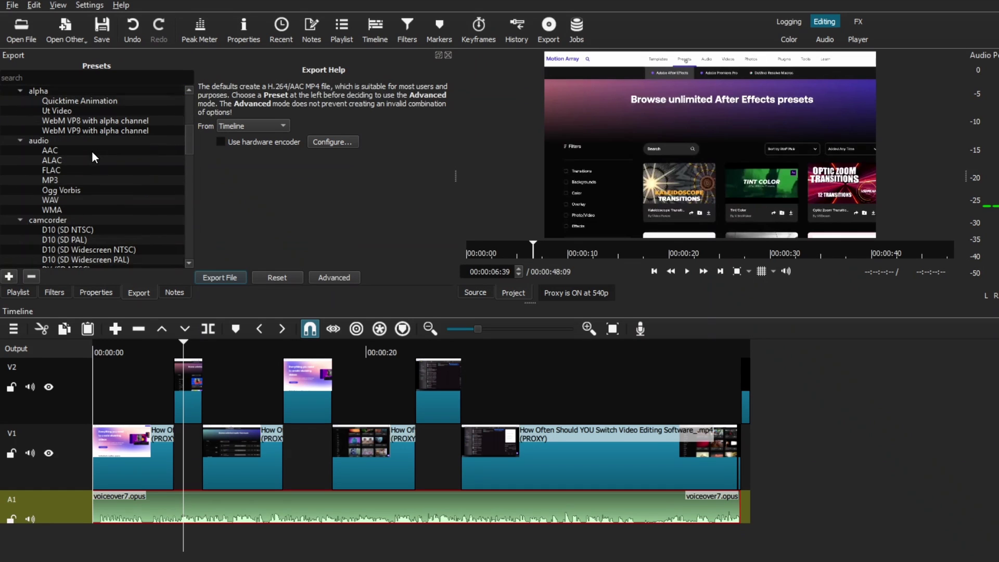
left_click(53, 181)
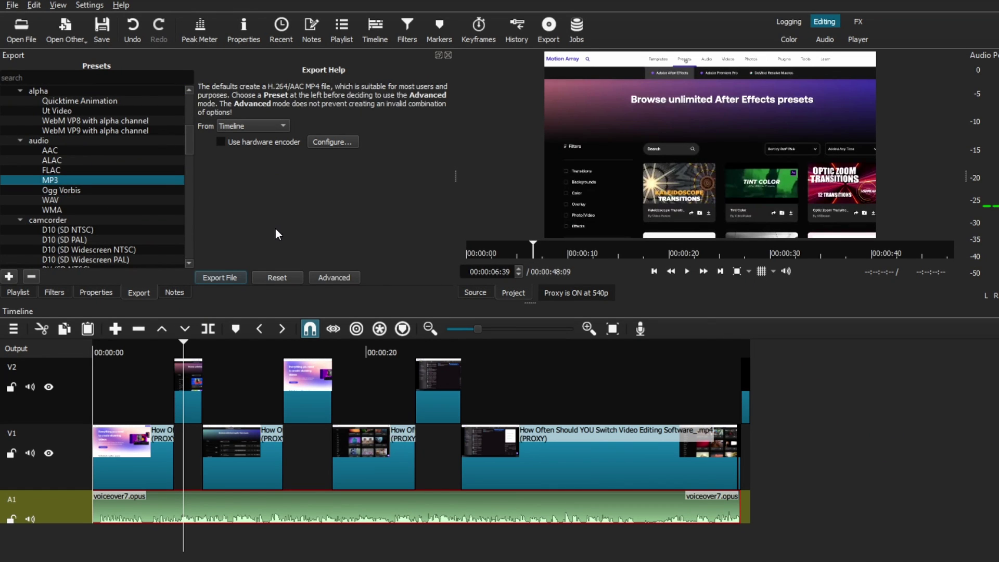